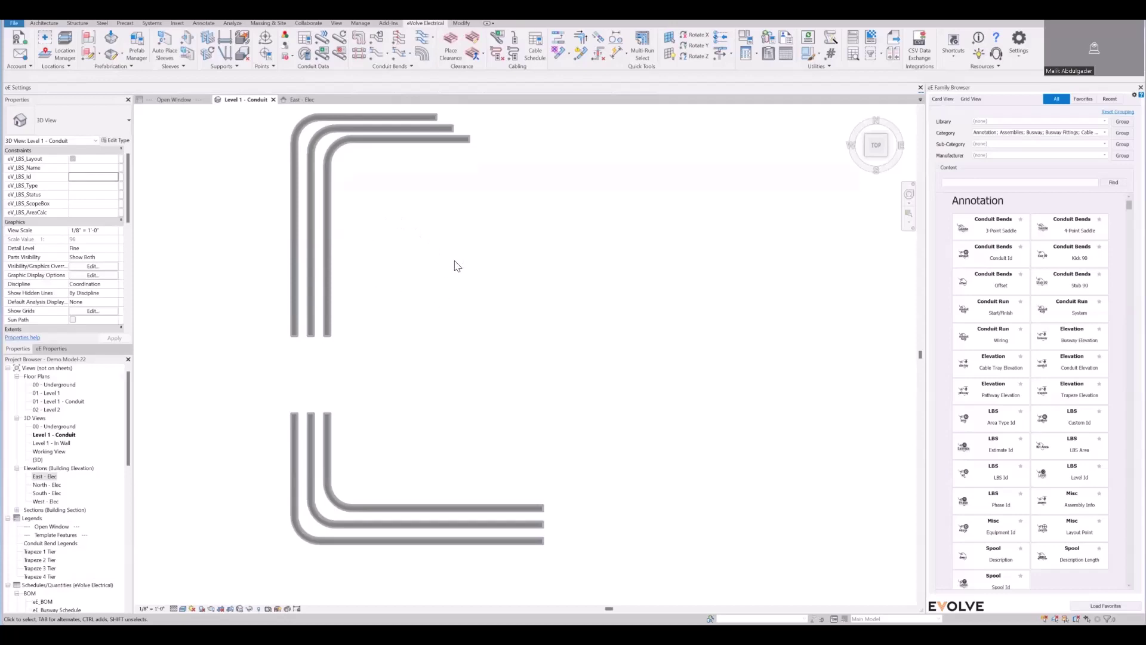
Open the eVolve Conduit Run Schedule with all runs loaded, and move the dialog up and left
click(305, 39)
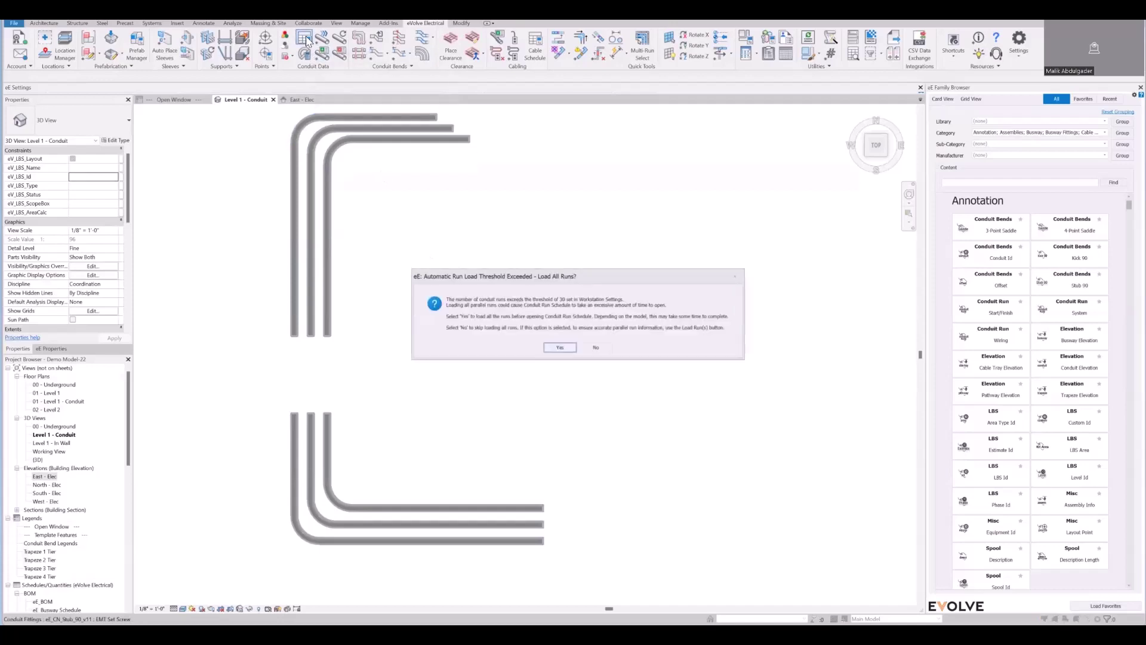
click(560, 347)
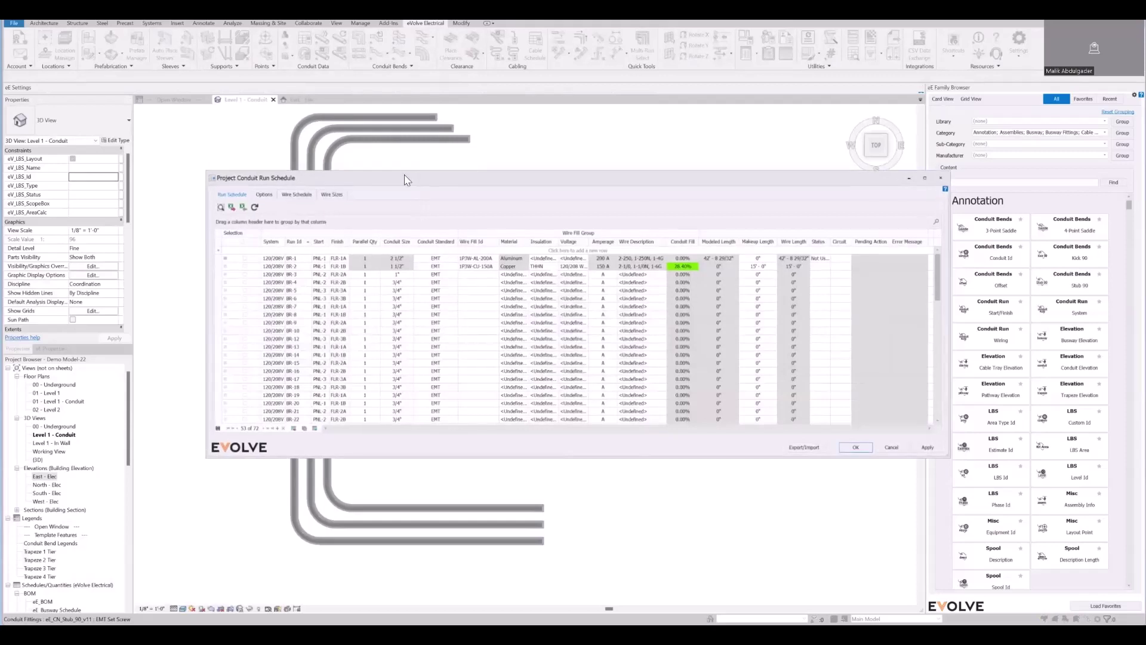
drag(415, 183, 376, 167)
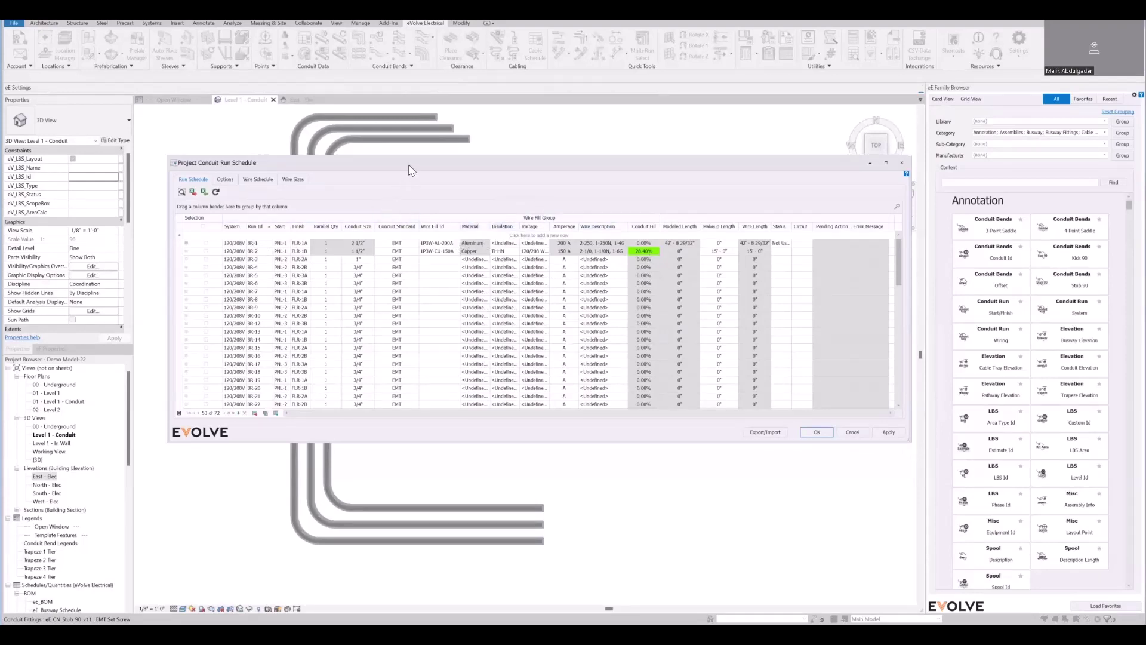
drag(412, 171, 402, 163)
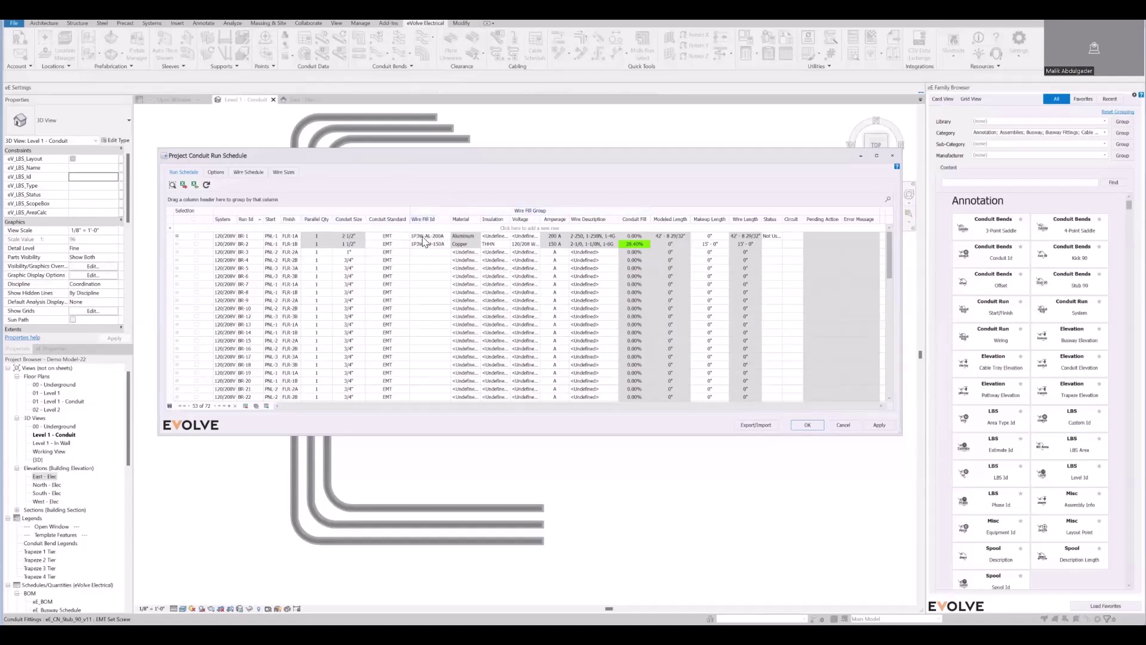
drag(466, 157, 460, 156)
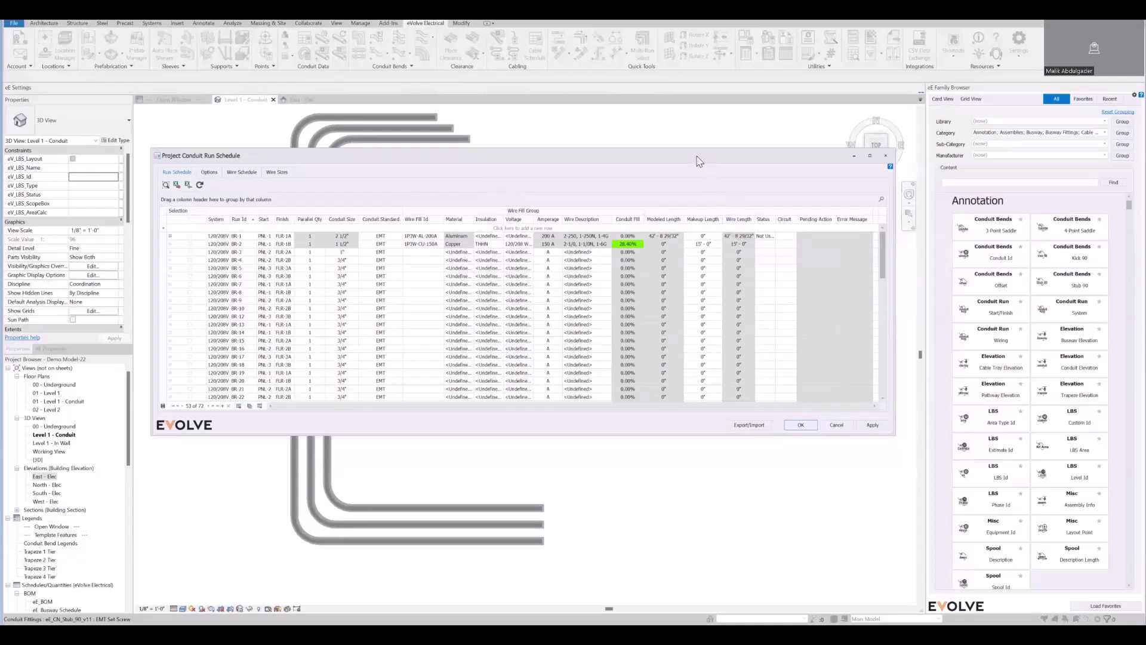
Review the schedule's Options page, then switch to the empty Wire Schedule page
click(212, 173)
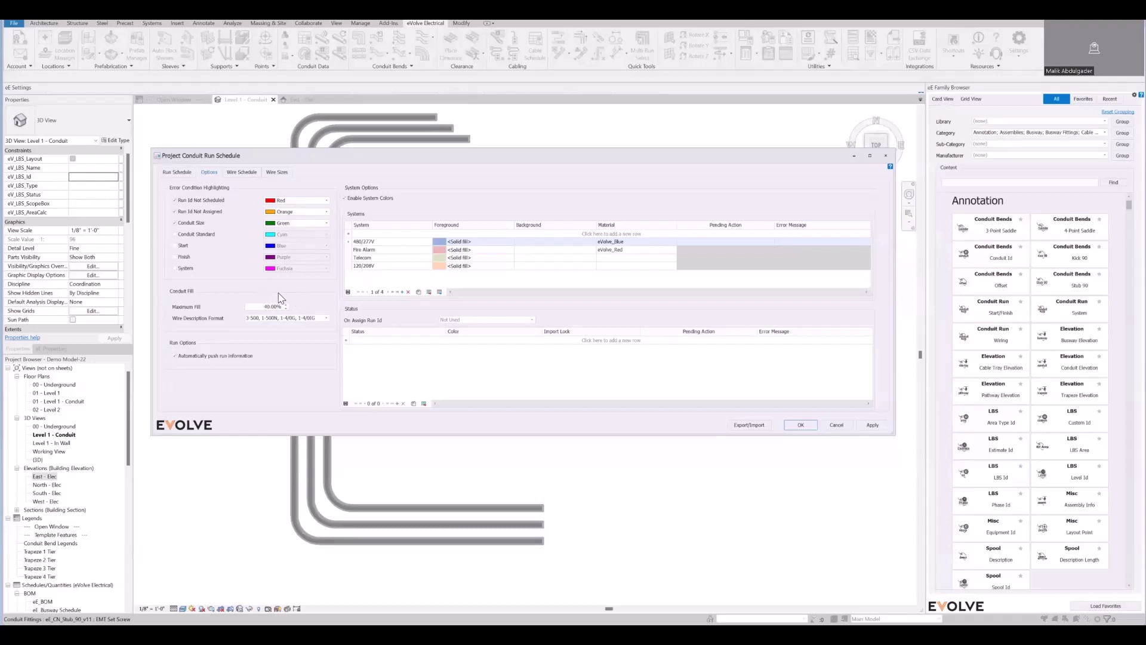
click(188, 174)
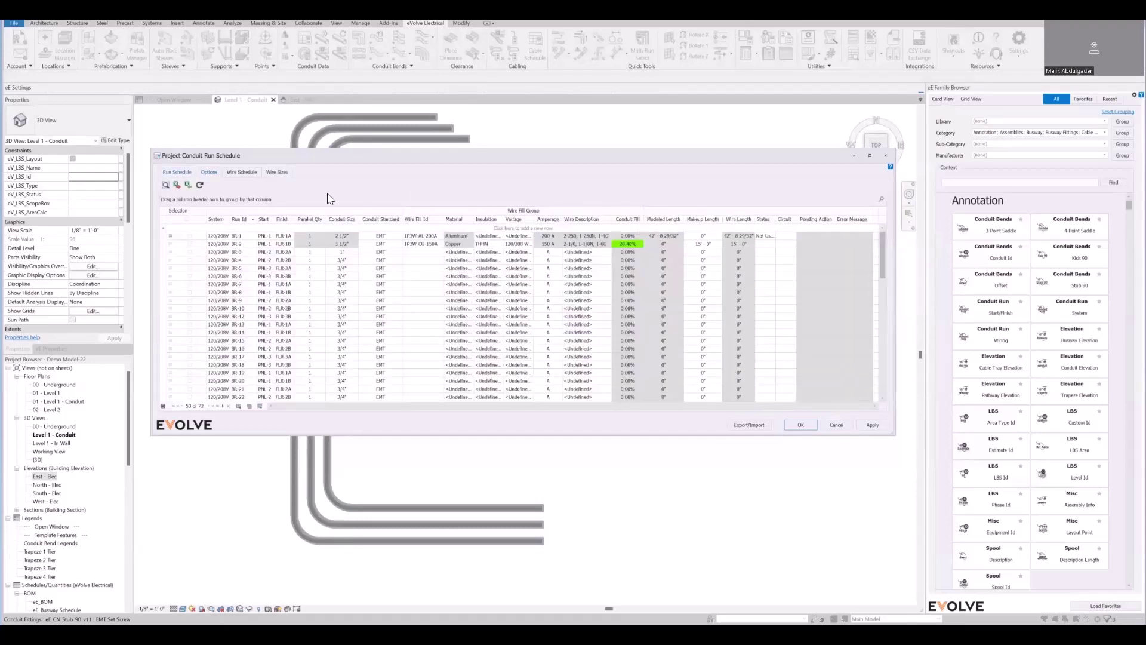
click(209, 173)
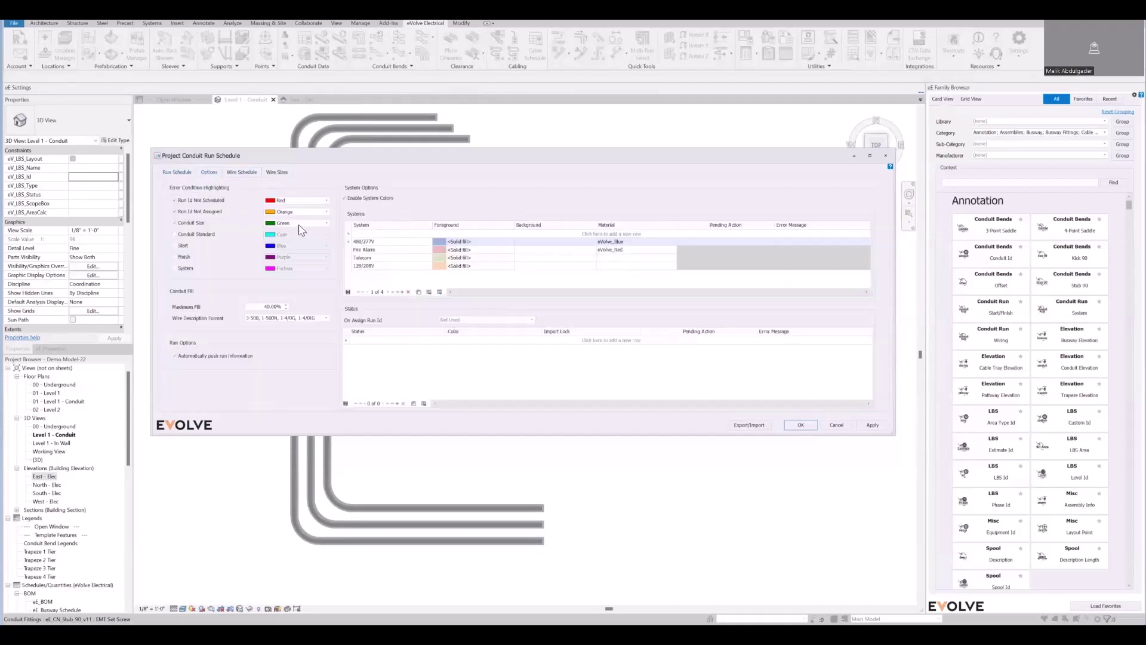
click(242, 172)
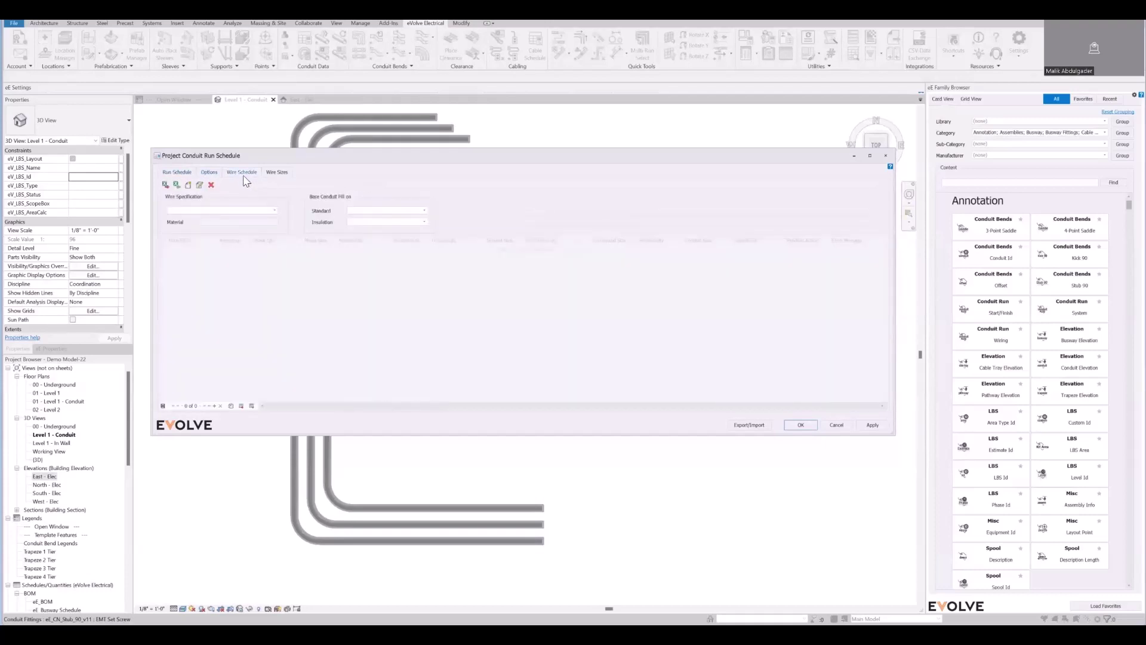
Show the wire fill table for 1P3W-AL wire in EMT conduit, then return to the run table
click(273, 211)
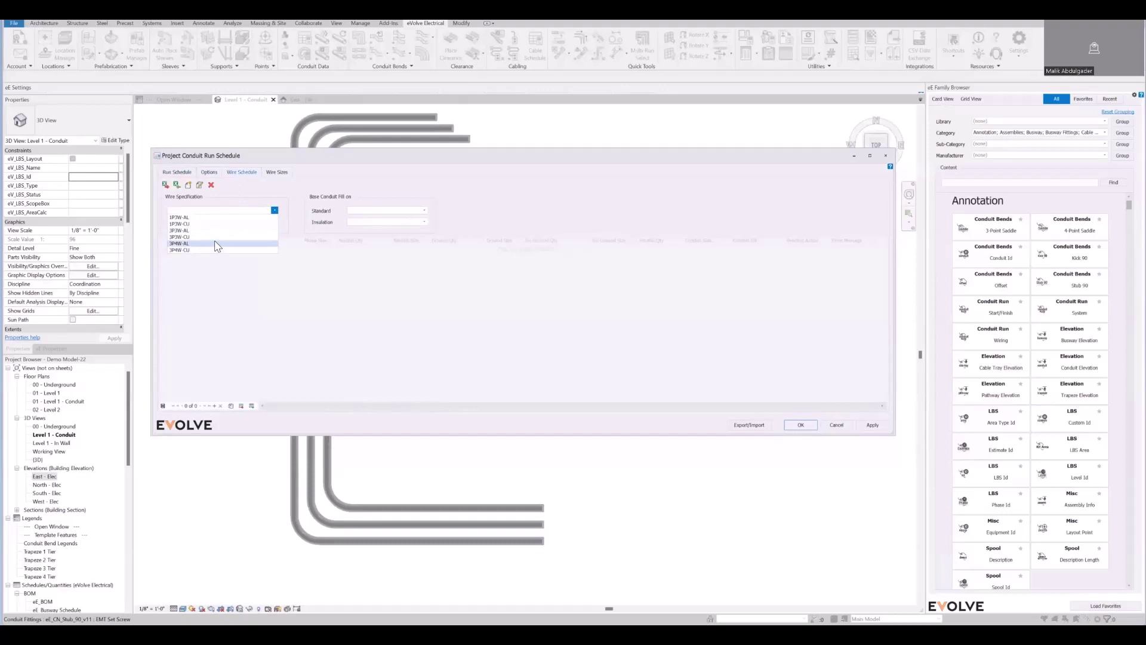
click(179, 218)
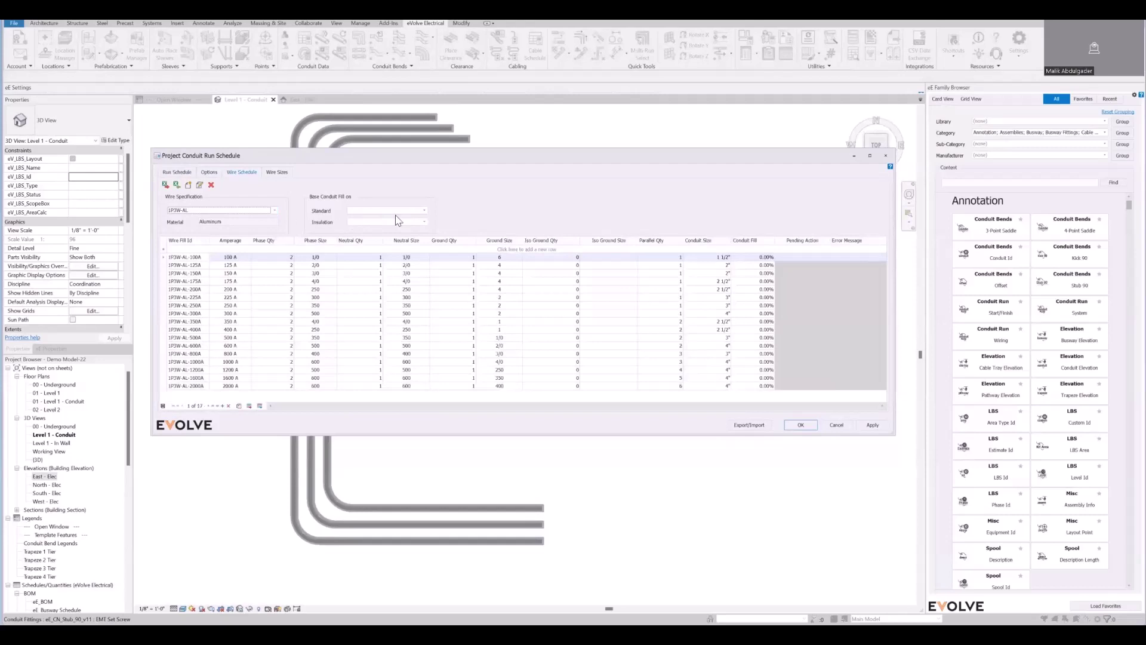
click(427, 213)
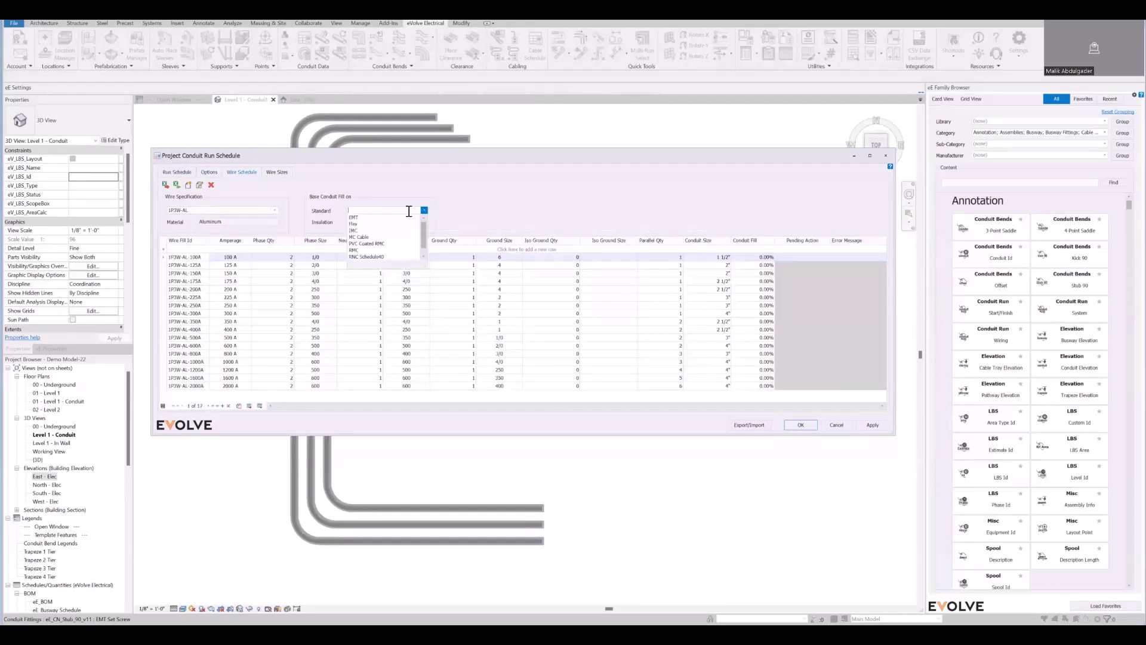
click(370, 218)
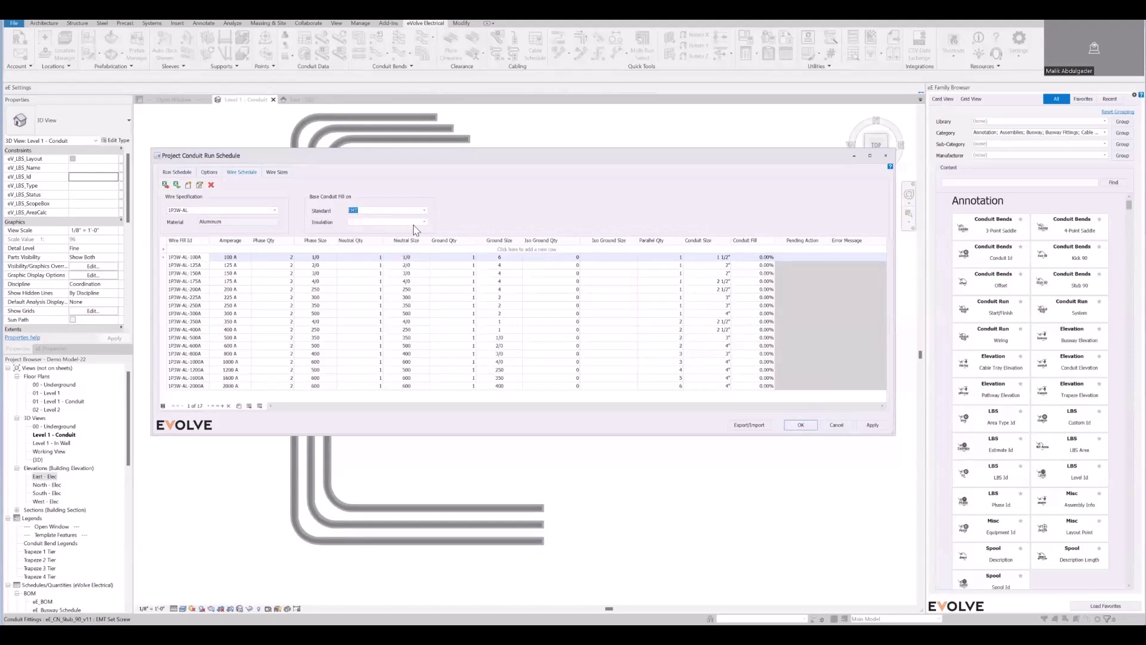
click(424, 222)
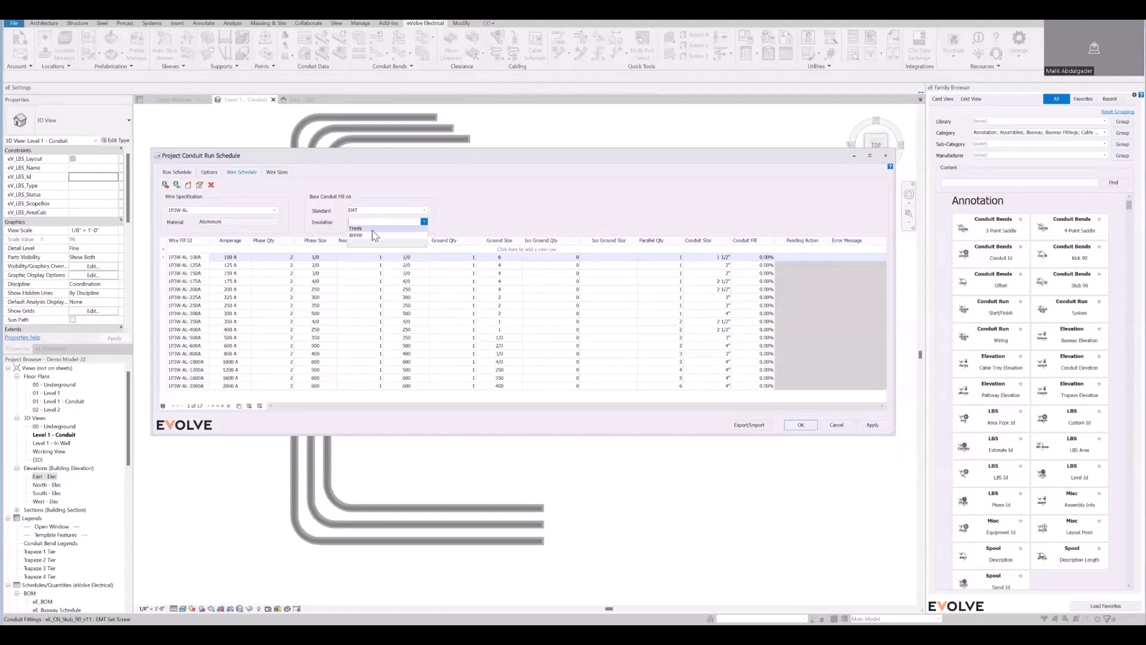
click(451, 222)
click(188, 173)
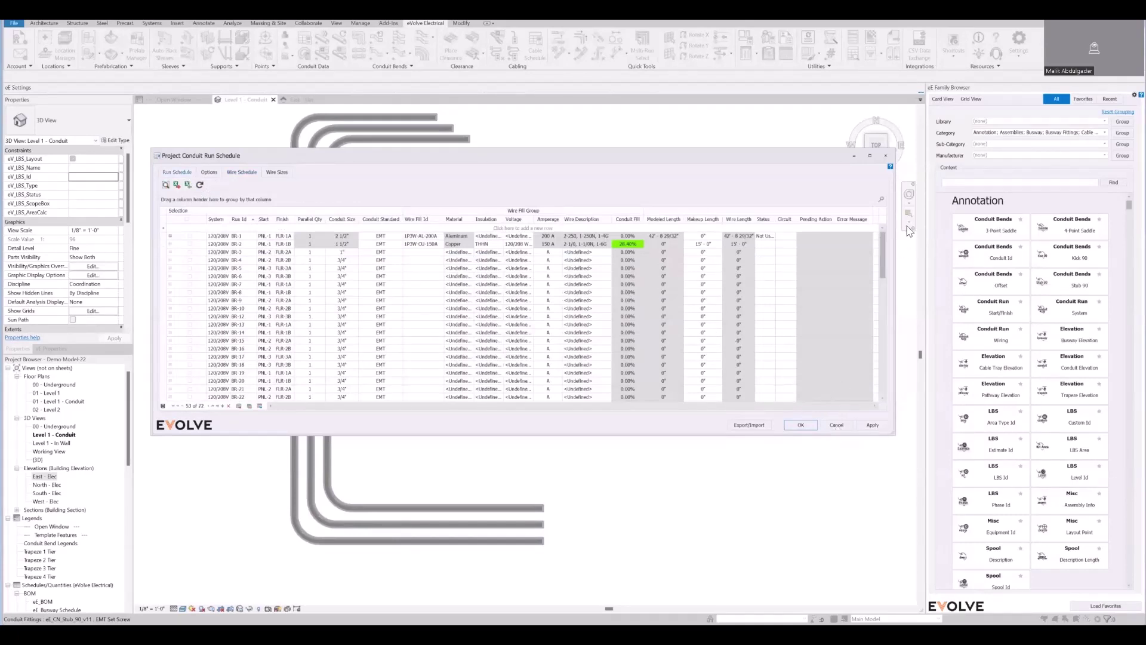
Close the run schedule dialog and abandon its unsaved changes
click(886, 157)
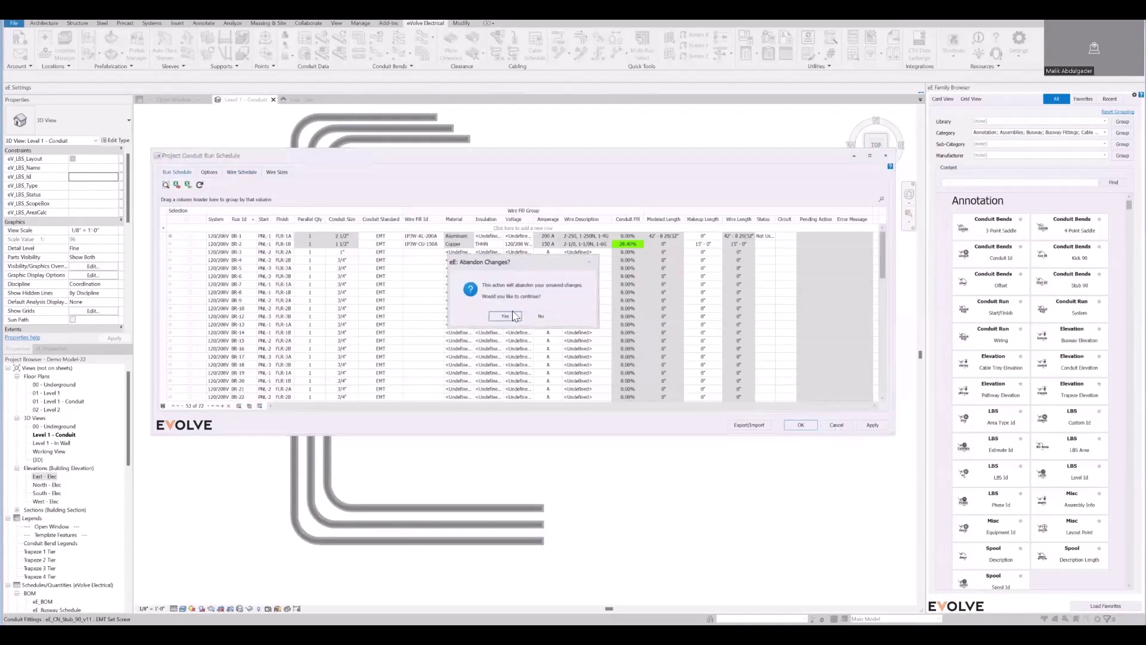
click(504, 319)
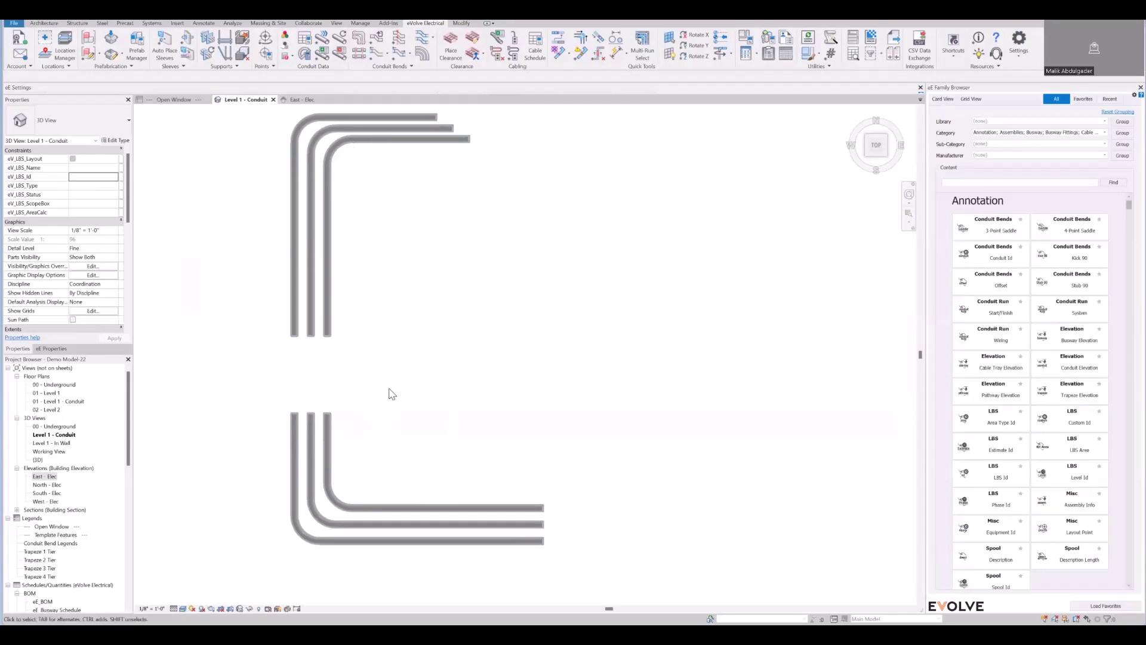
Assign run ID FR-10 to the lower group's inner straight conduit, using IDs filtered to the selection
click(322, 54)
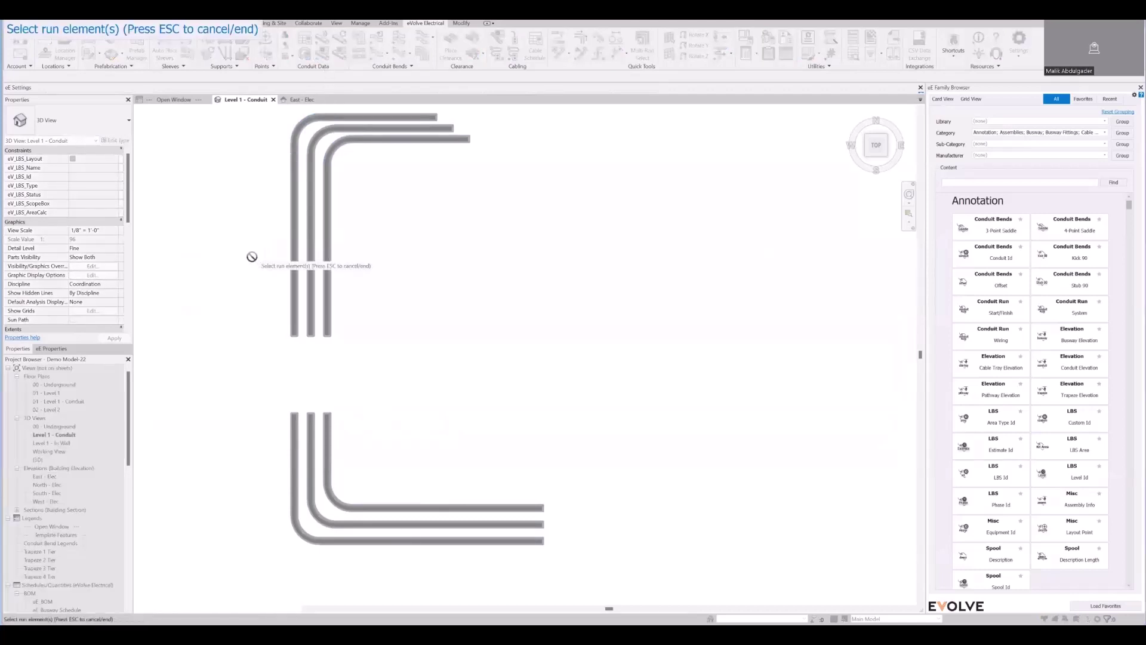
click(524, 511)
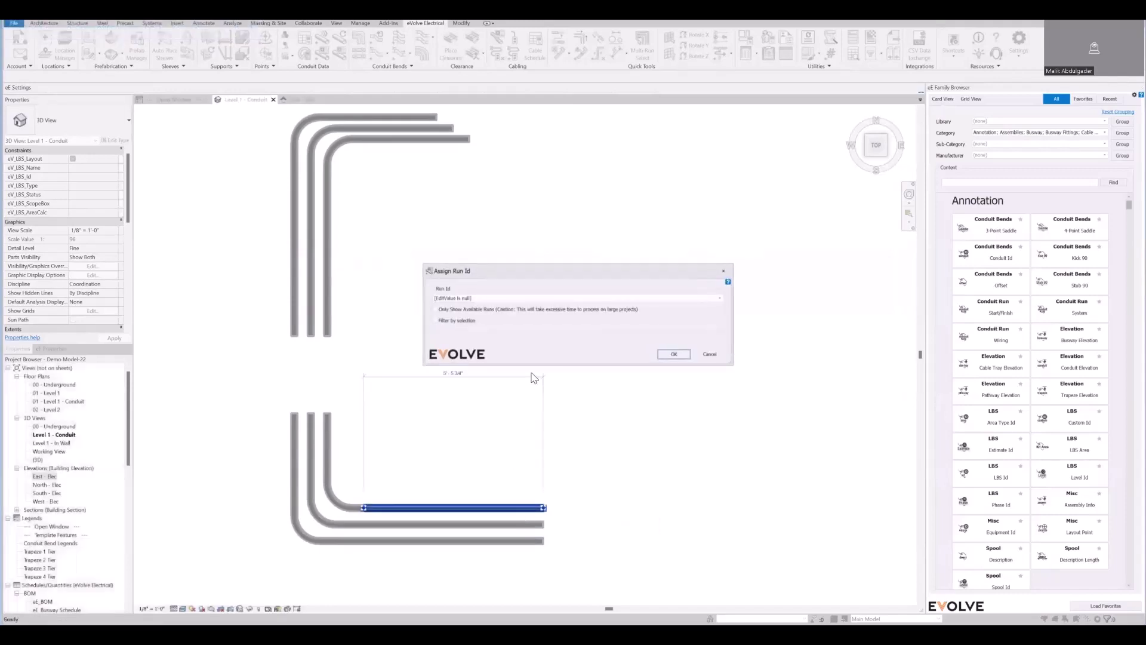
click(491, 300)
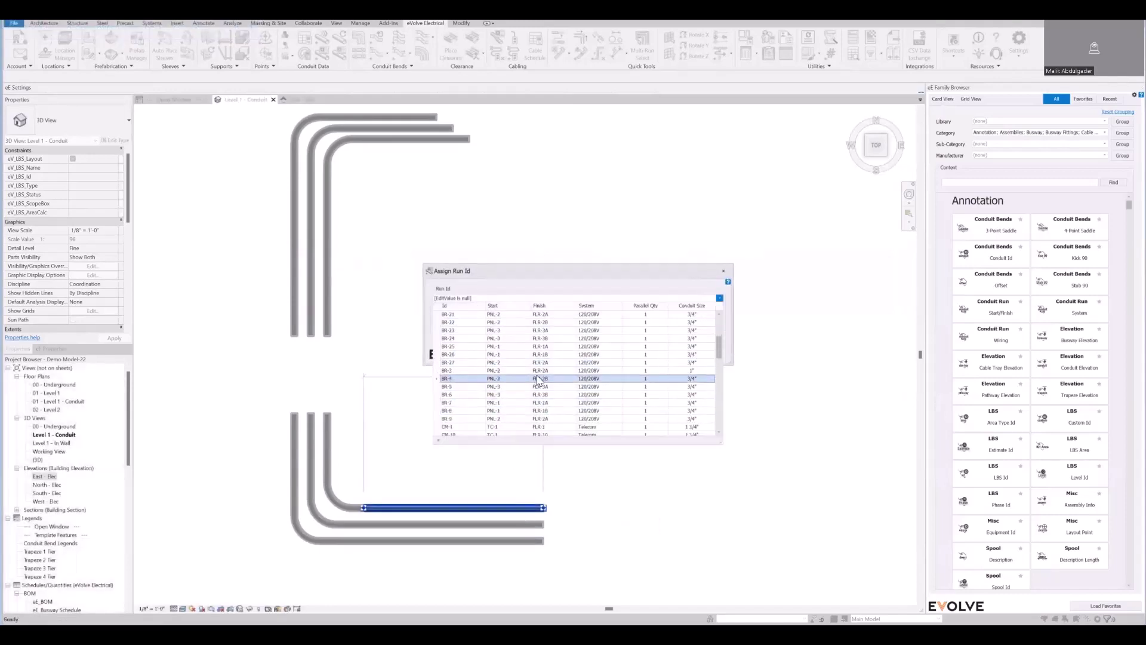
click(719, 298)
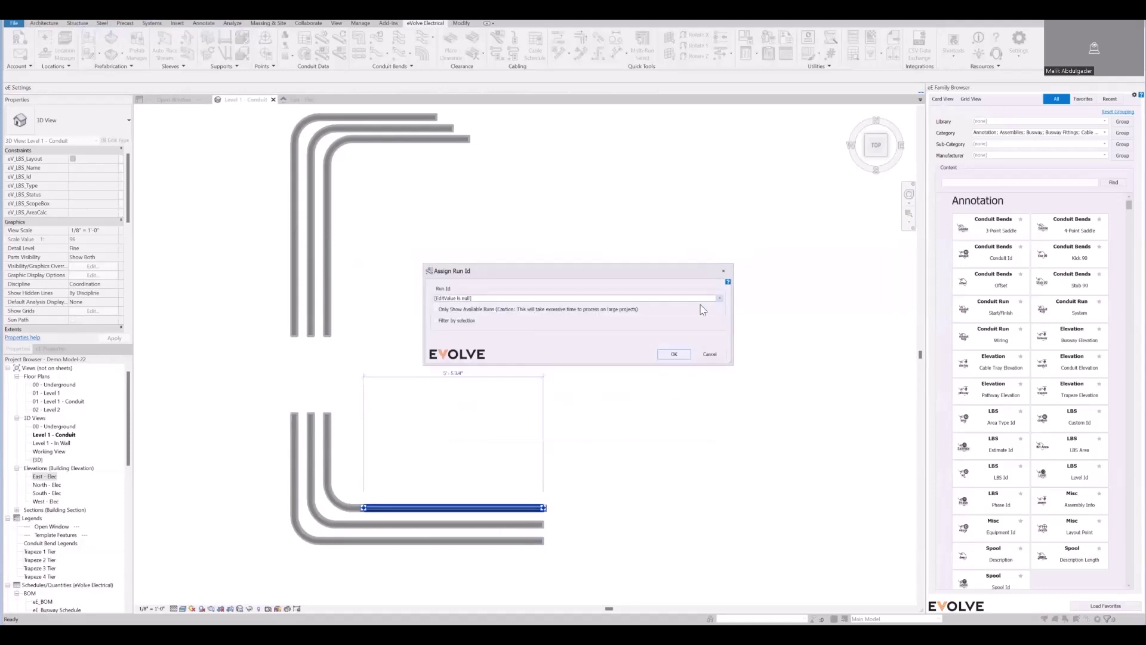
click(440, 322)
click(679, 298)
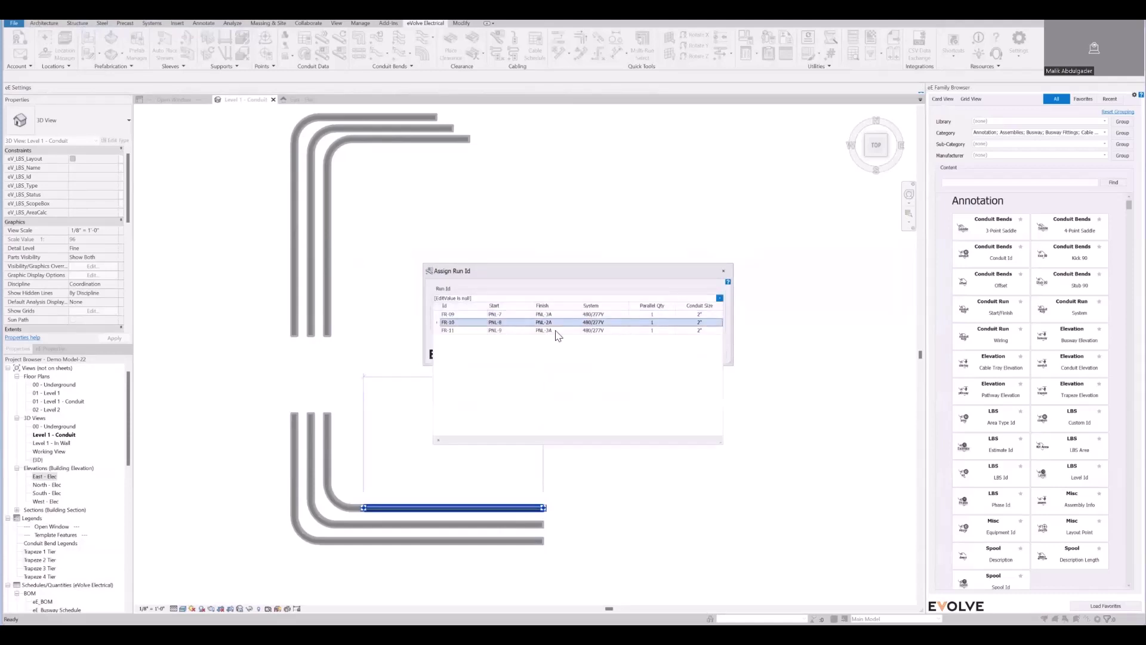
click(458, 323)
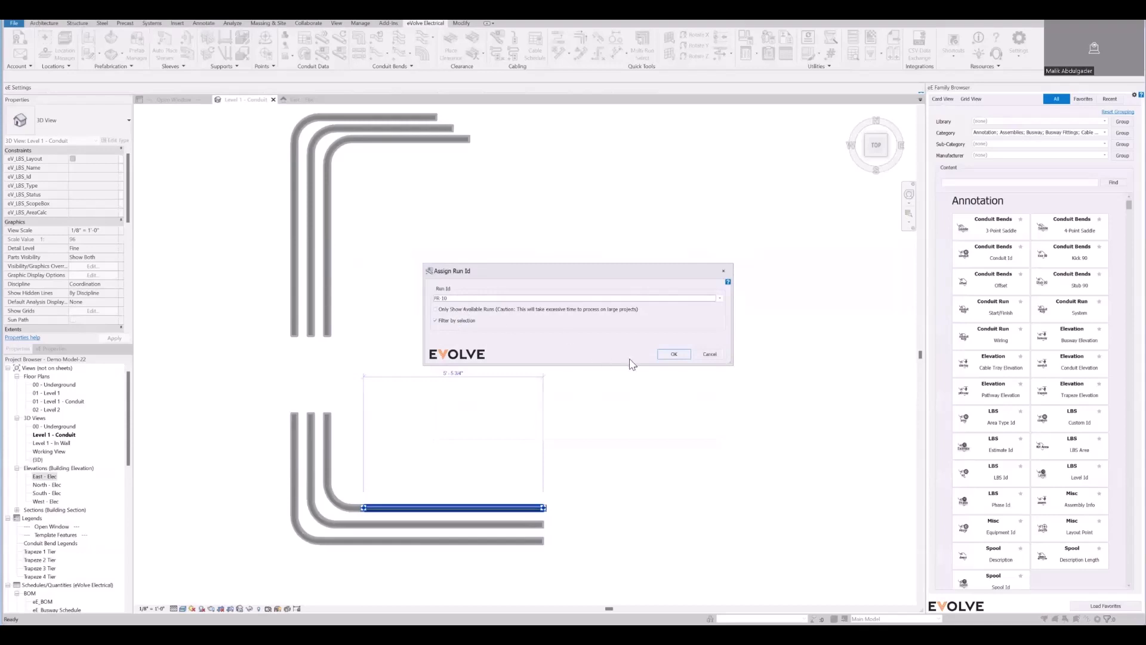
click(670, 359)
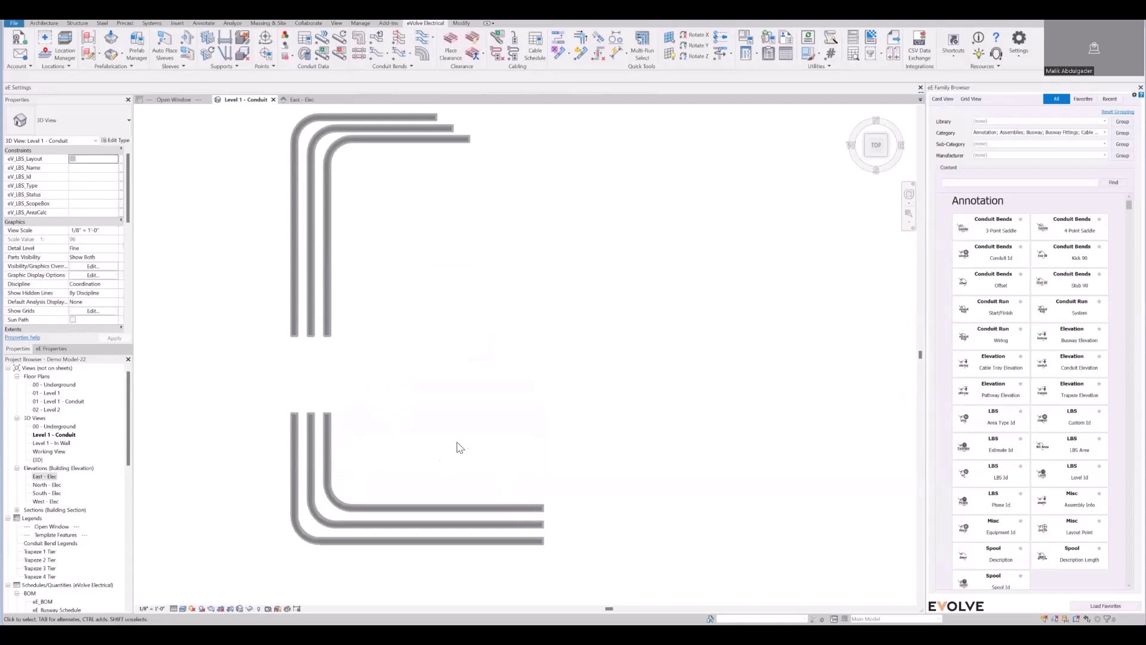
Select the entire lower inner conduit run and scroll Properties to read its FR-10 run data
click(498, 508)
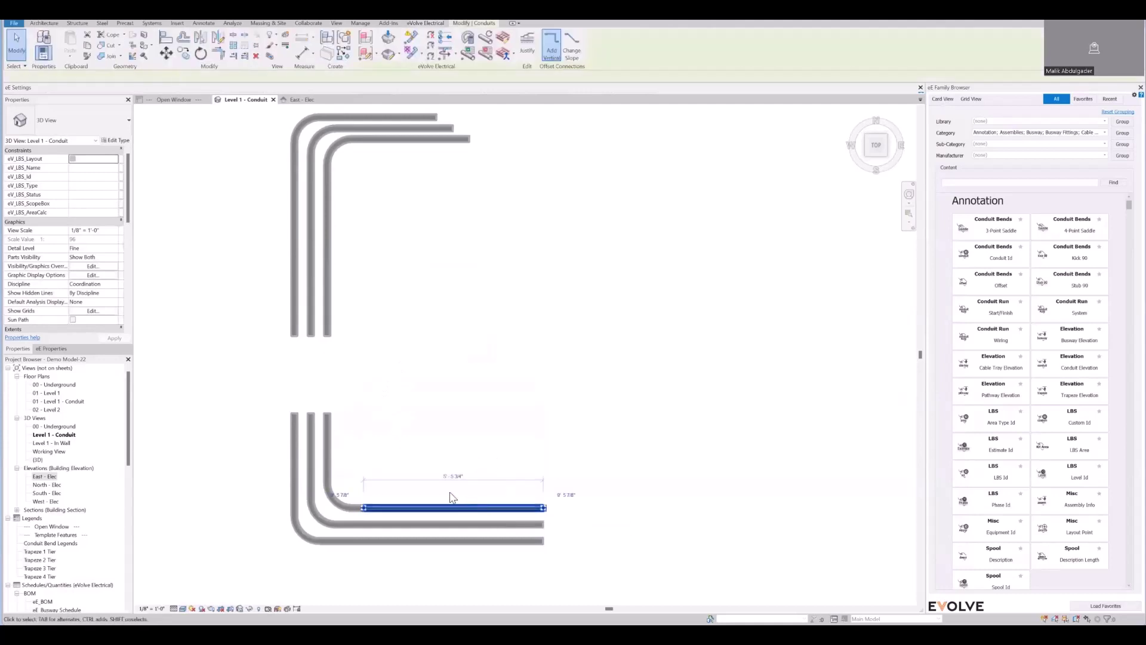
key(Escape)
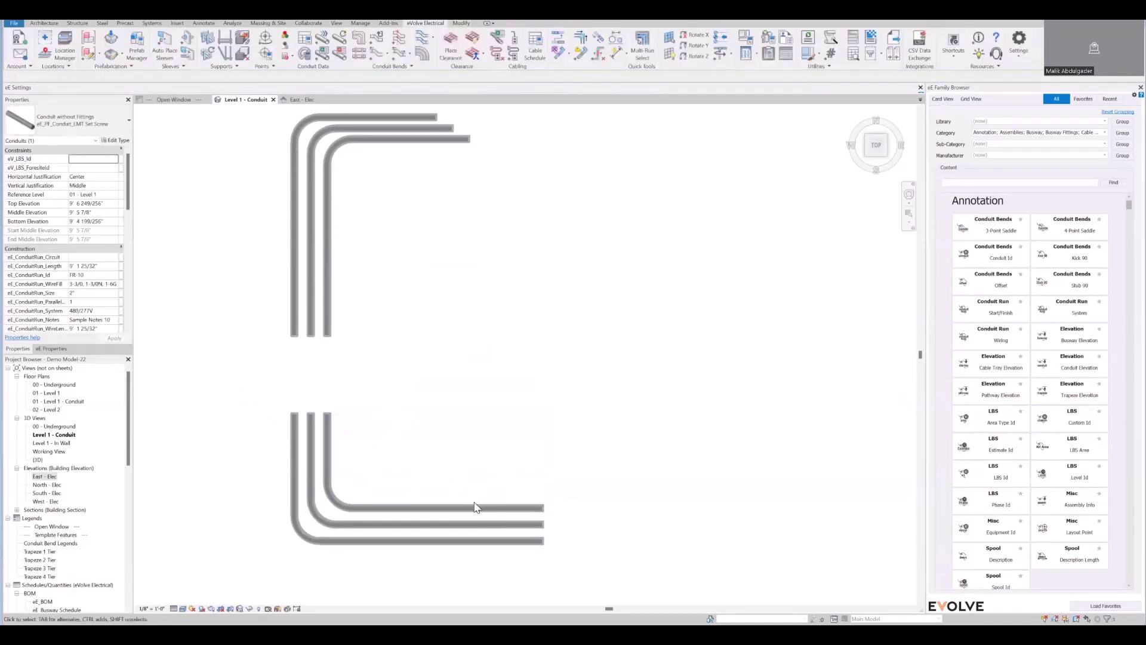
key(Tab)
click(475, 513)
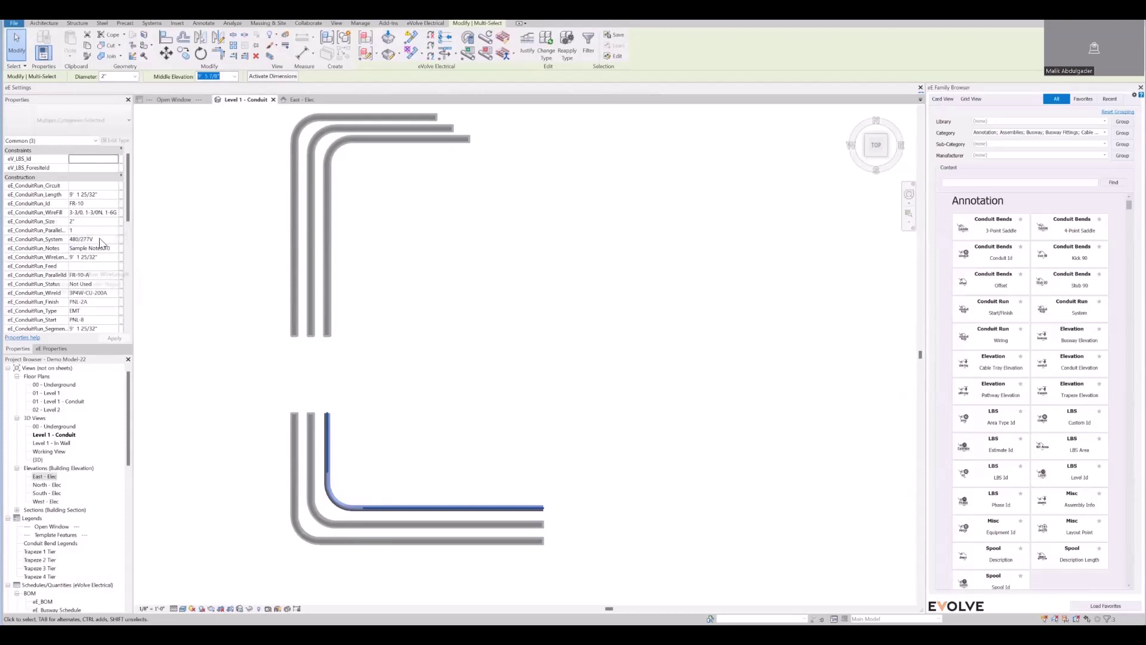
scroll(101, 241, down, 1)
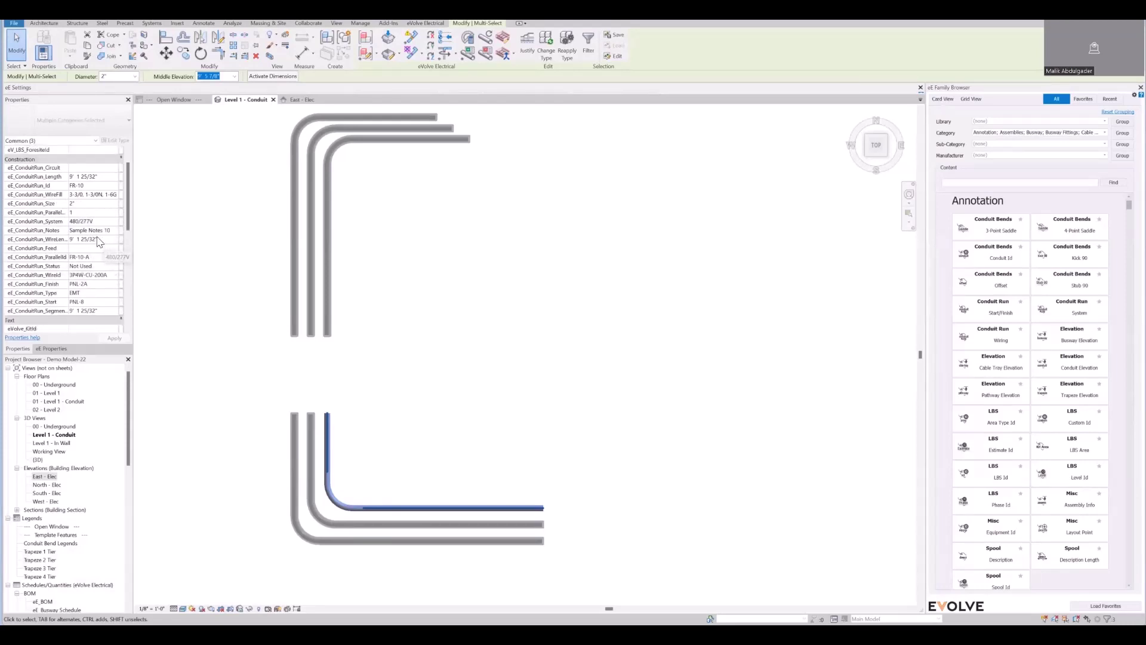
scroll(108, 235, down, 3)
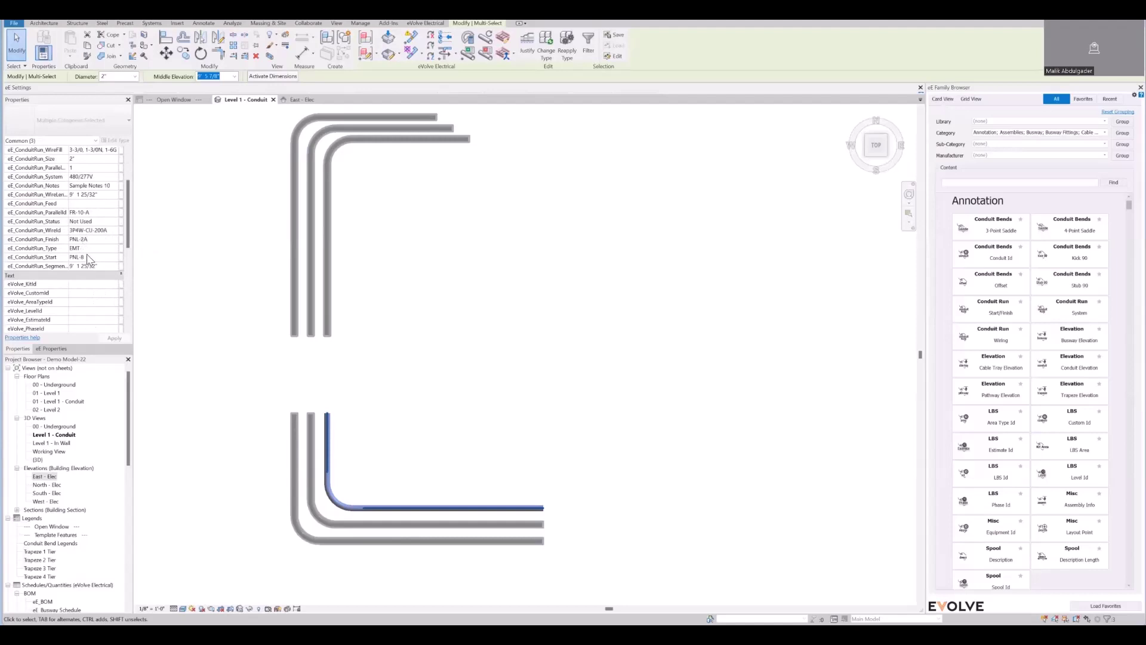
scroll(101, 247, up, 5)
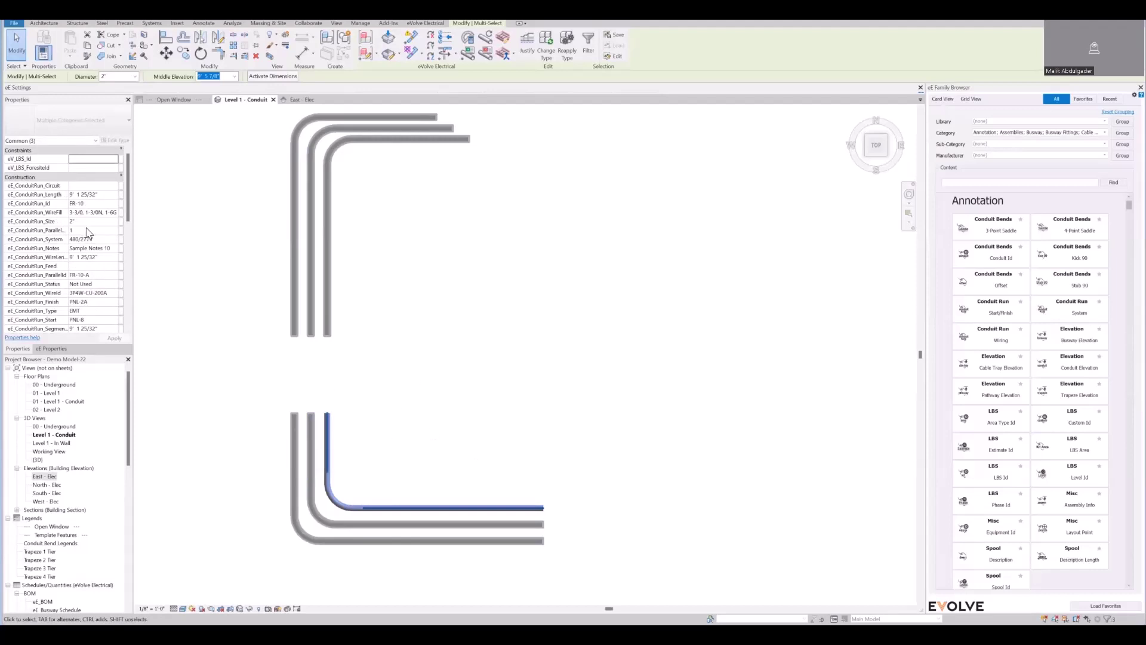
Drag the straight conduit's end to lengthen it to 7'-8 3/4" and check its updated Properties
click(541, 493)
click(543, 508)
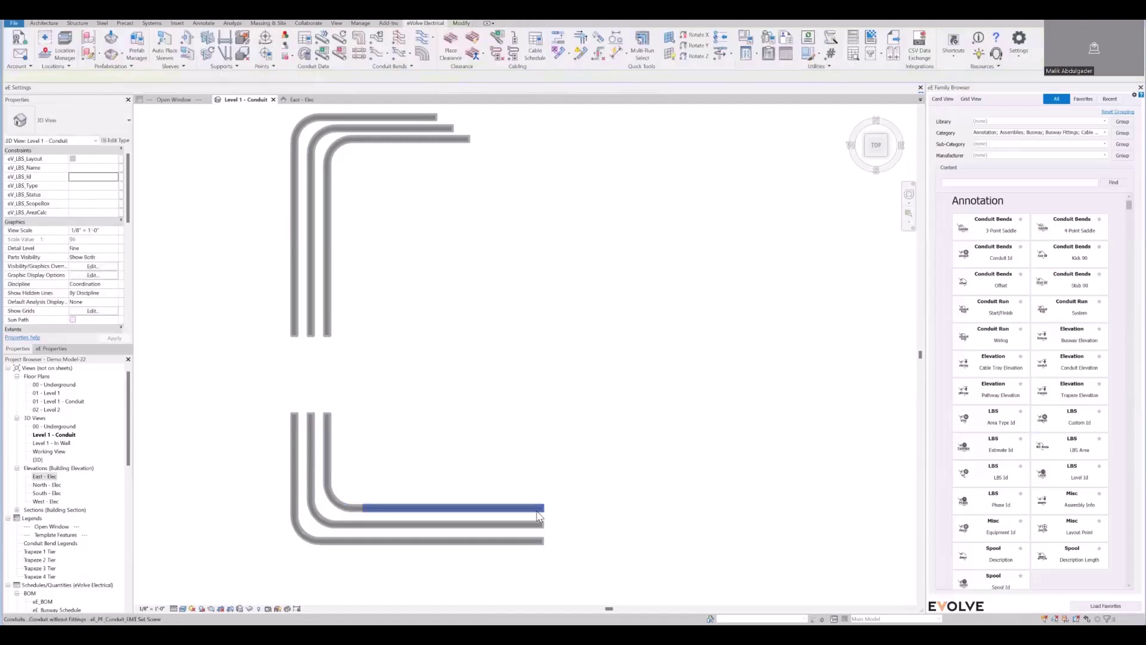
drag(543, 508, 618, 508)
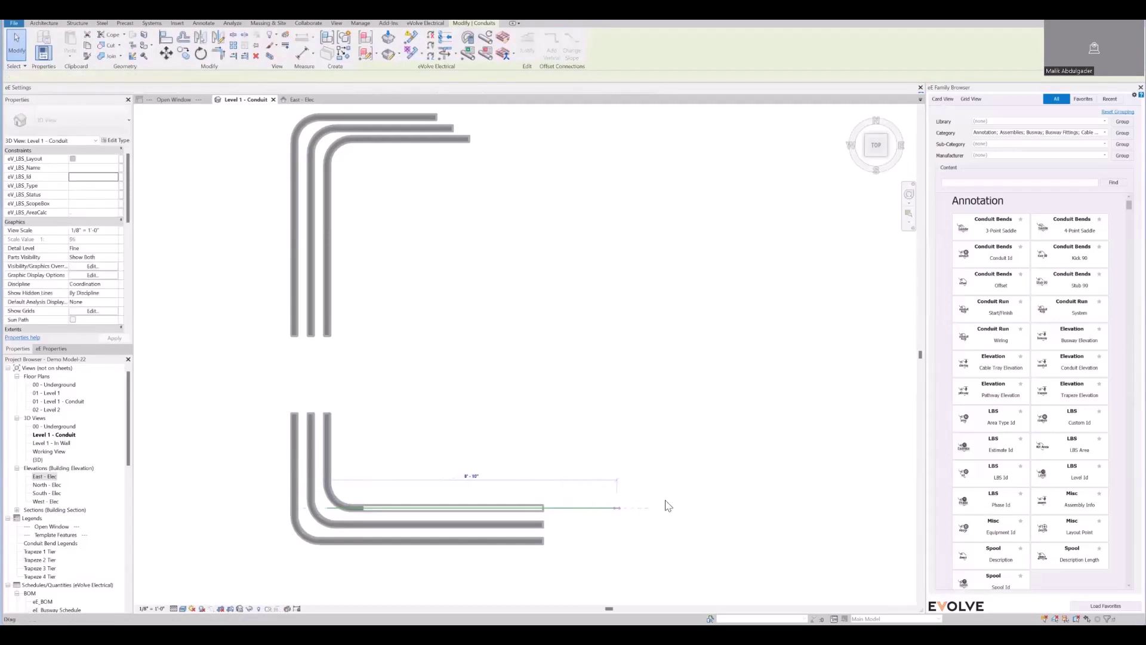
click(652, 491)
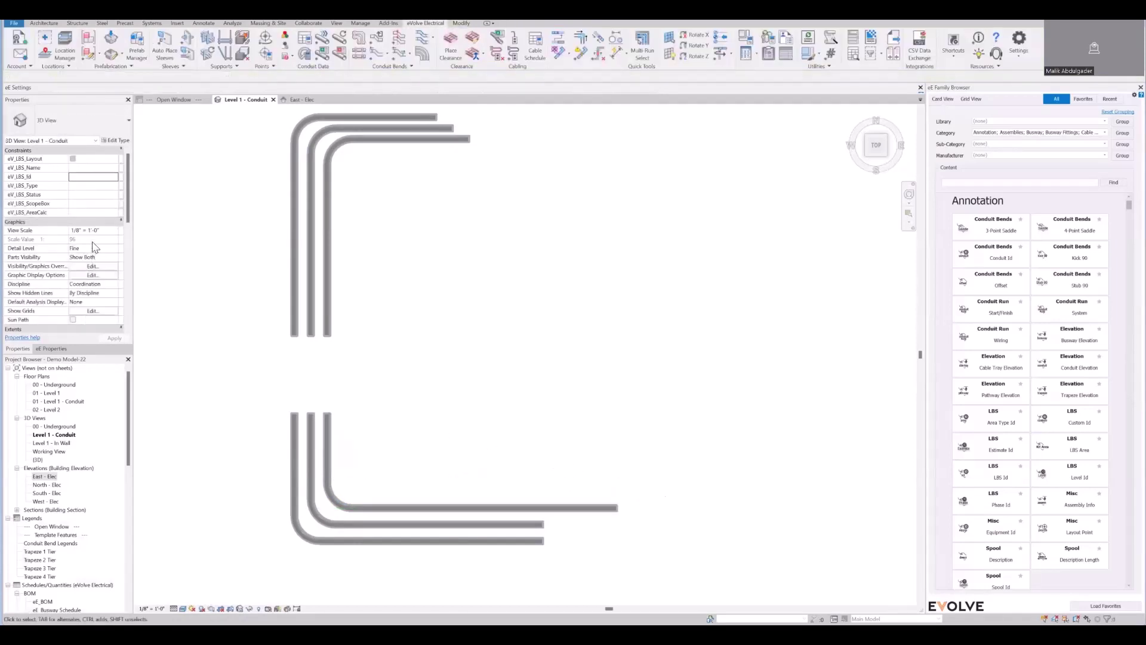
click(437, 508)
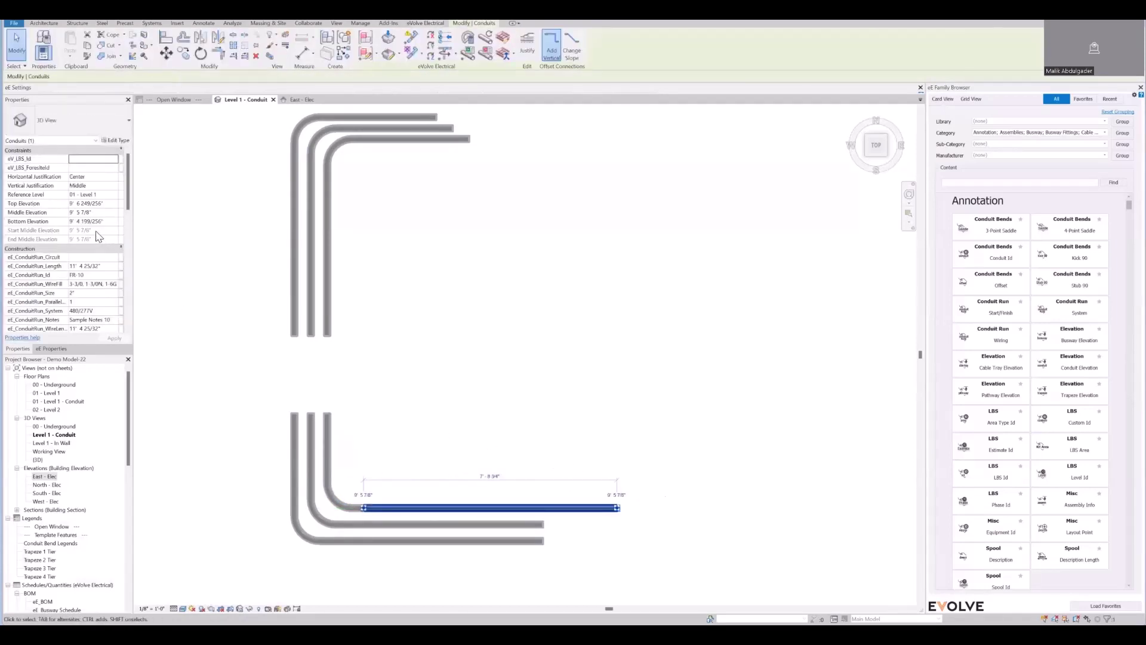
scroll(82, 241, down, 1)
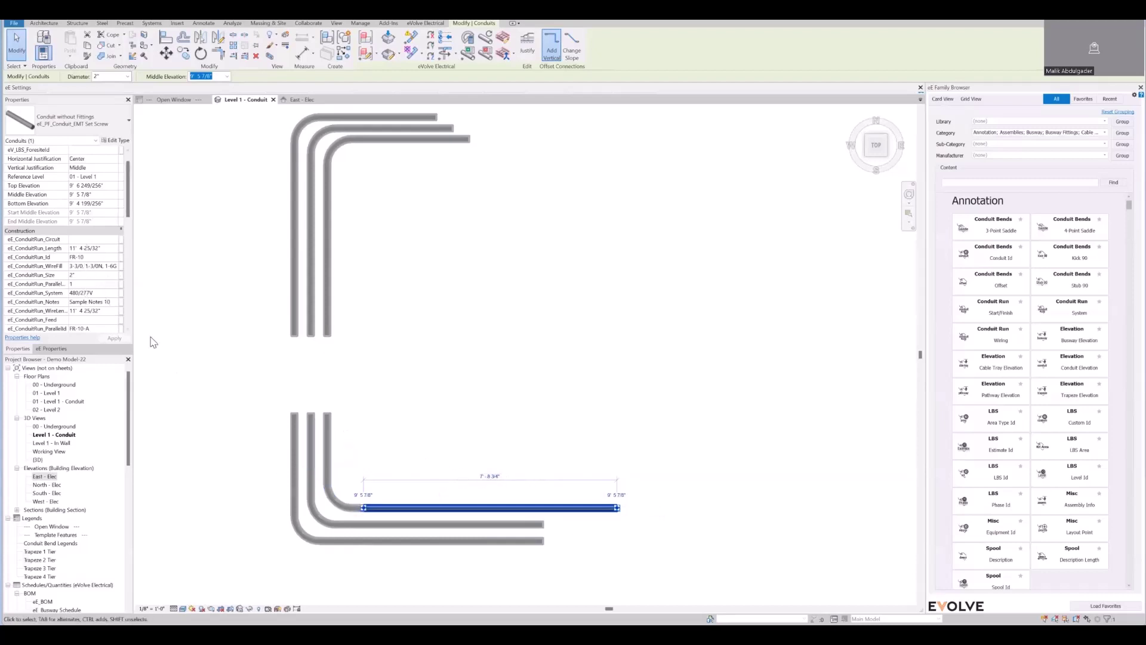
click(469, 445)
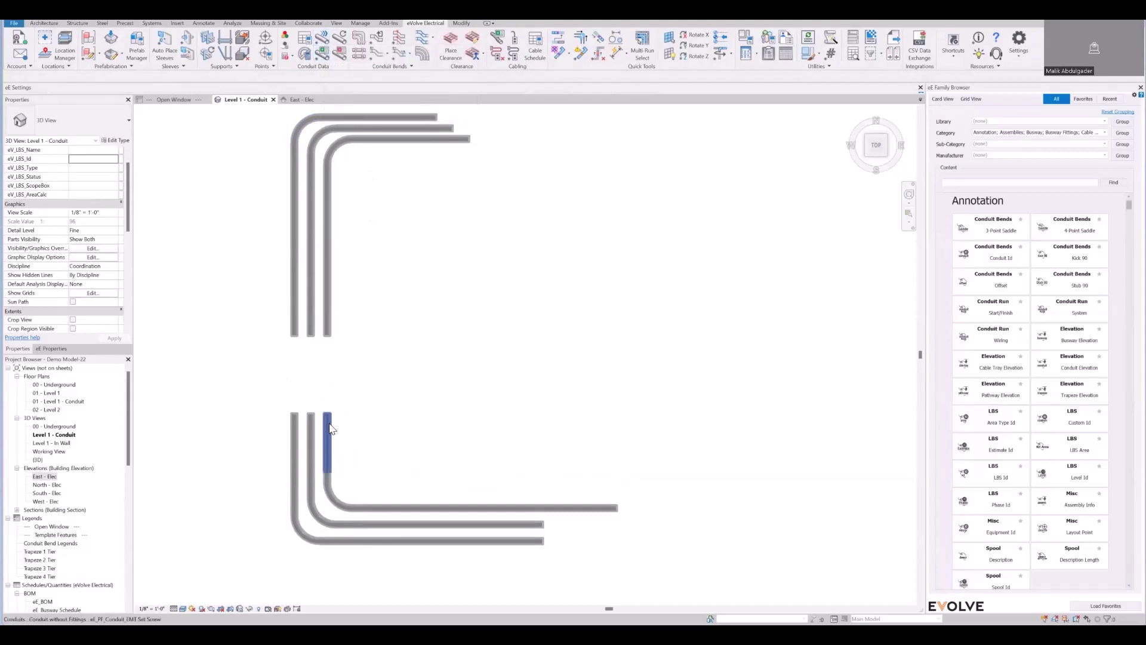
Continue run FR-10 from the lower inner conduit onto the upper group's inner conduit
click(330, 335)
click(341, 391)
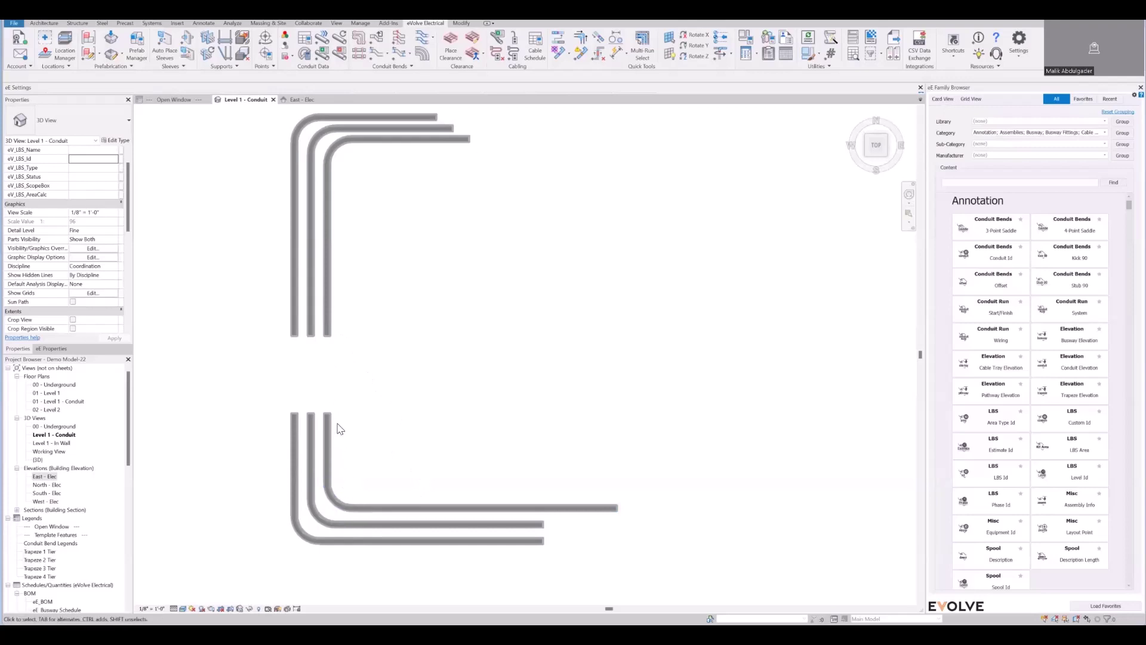
click(313, 60)
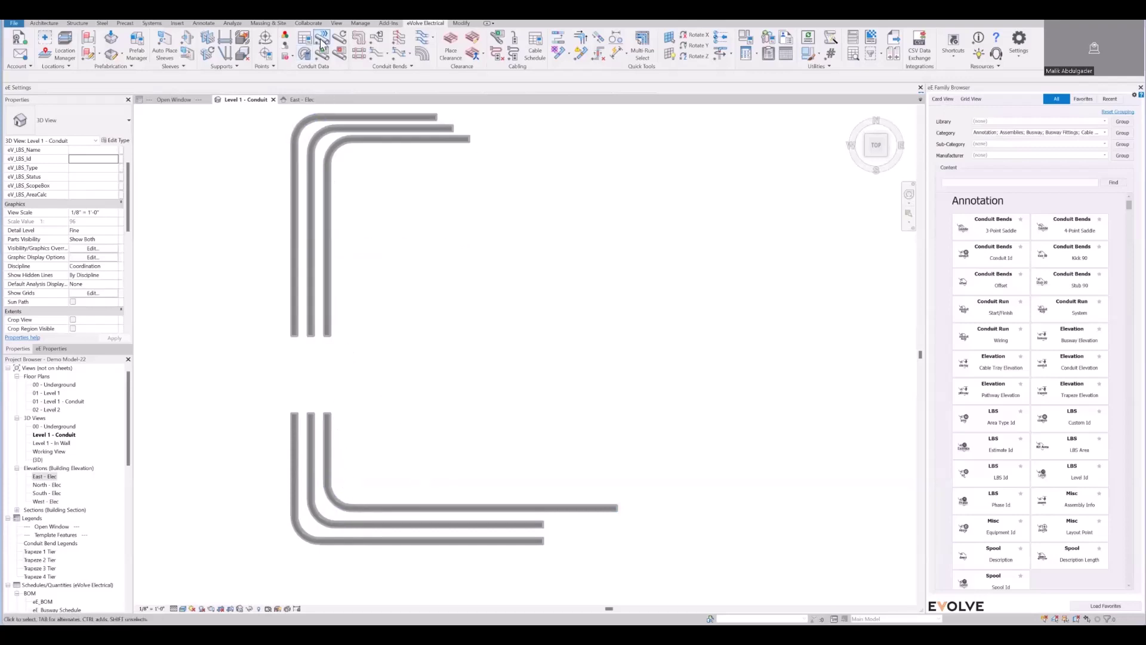
click(399, 508)
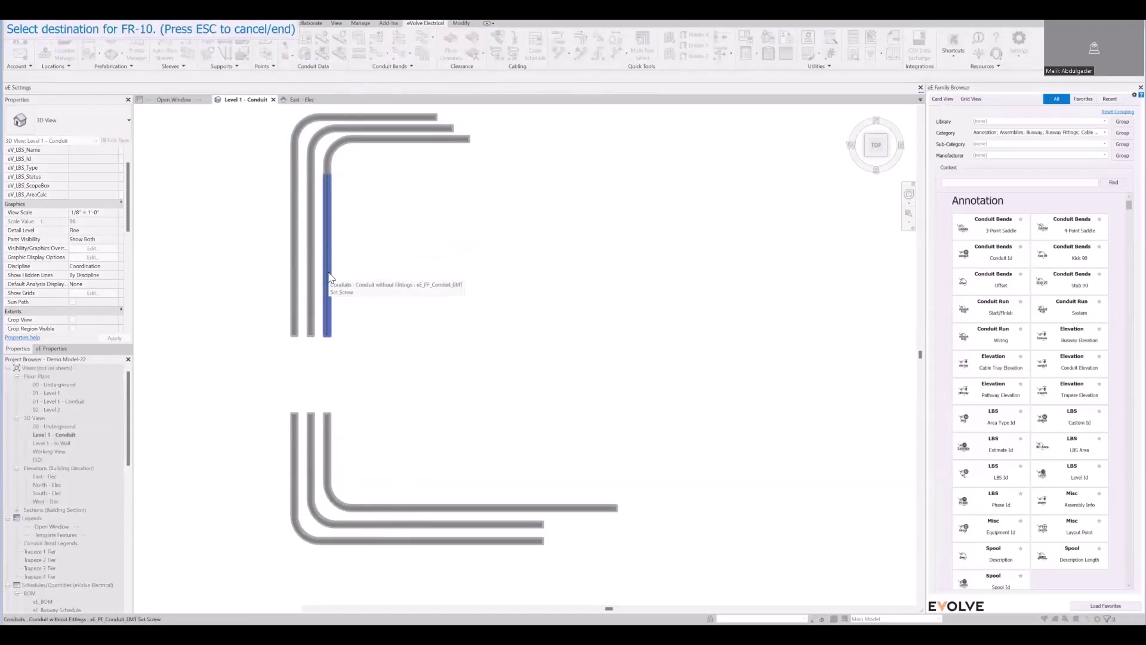
click(331, 278)
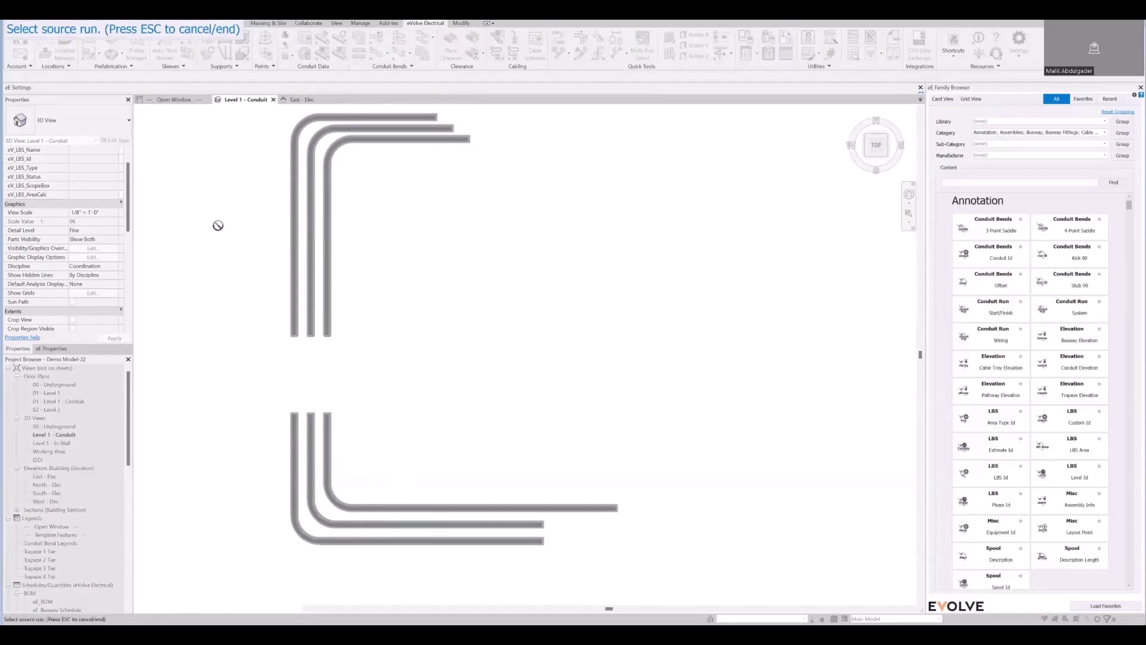
key(Escape)
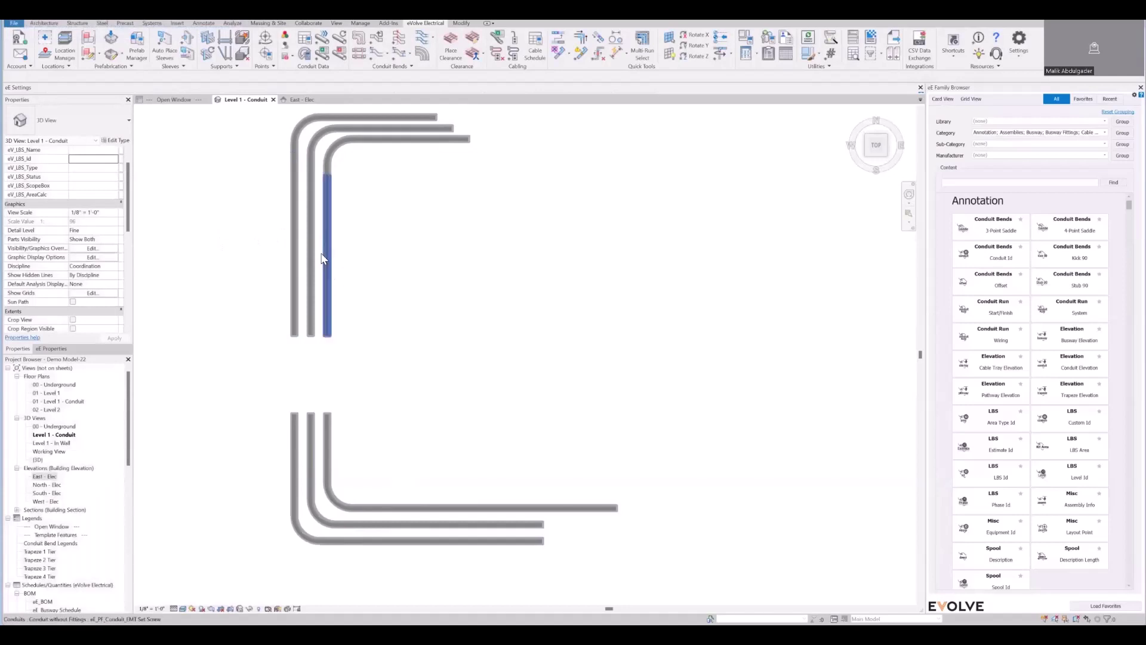
Select the whole upper inner run and confirm Properties shows run ID FR-10 and parallel ID FR-10-A
key(Tab)
click(324, 258)
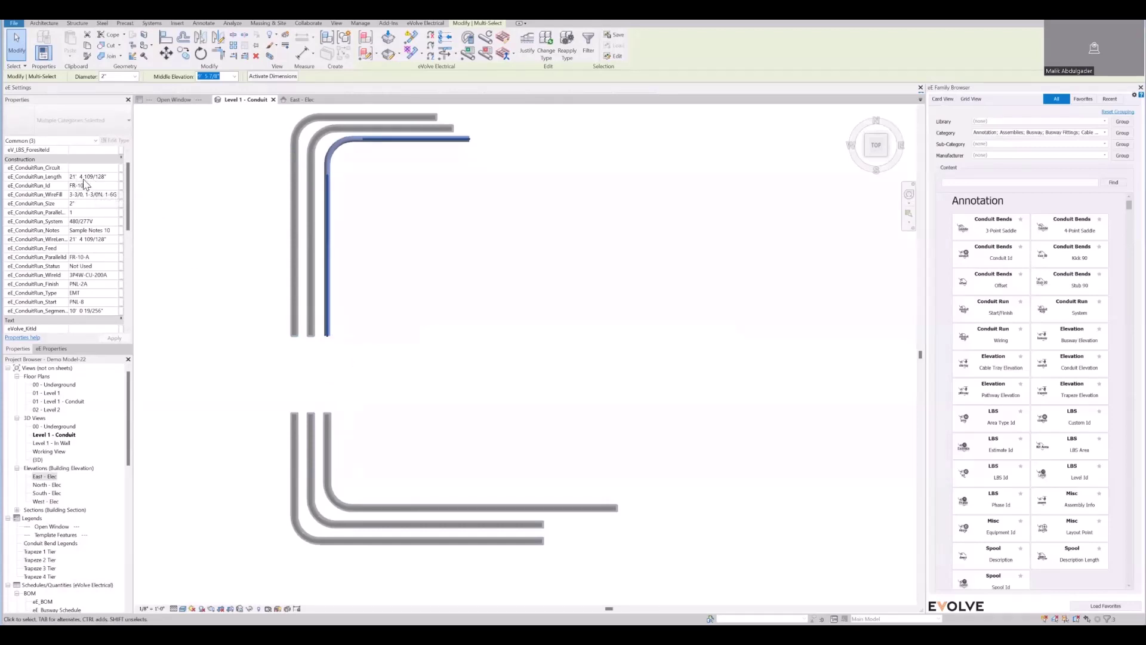
scroll(88, 191, down, 4)
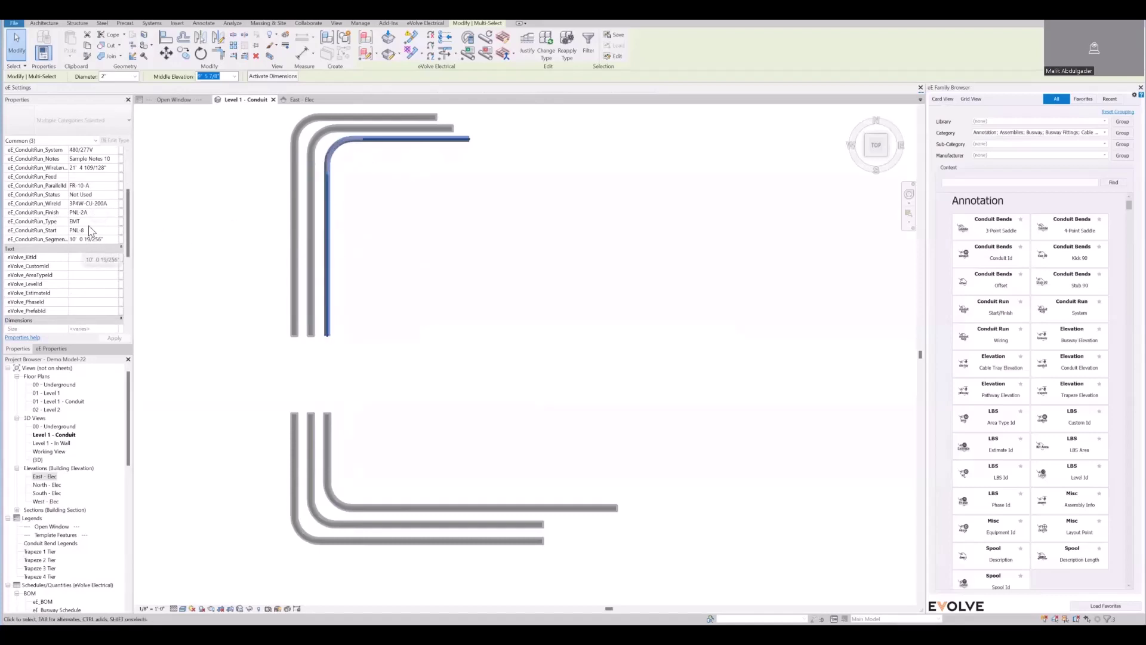
scroll(90, 232, up, 5)
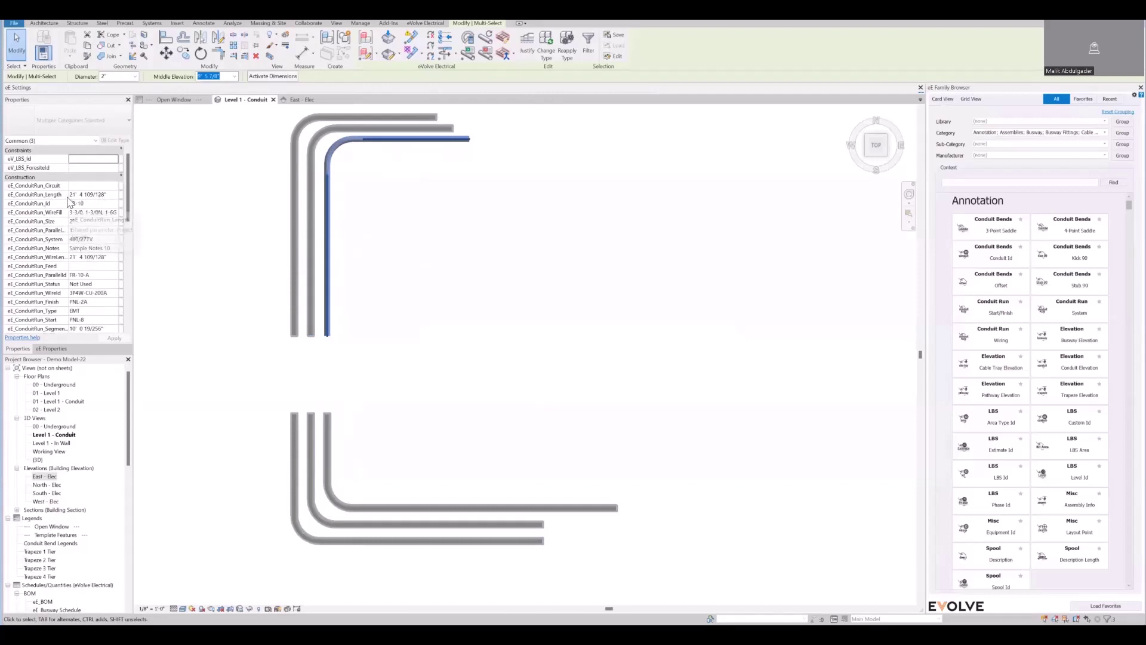